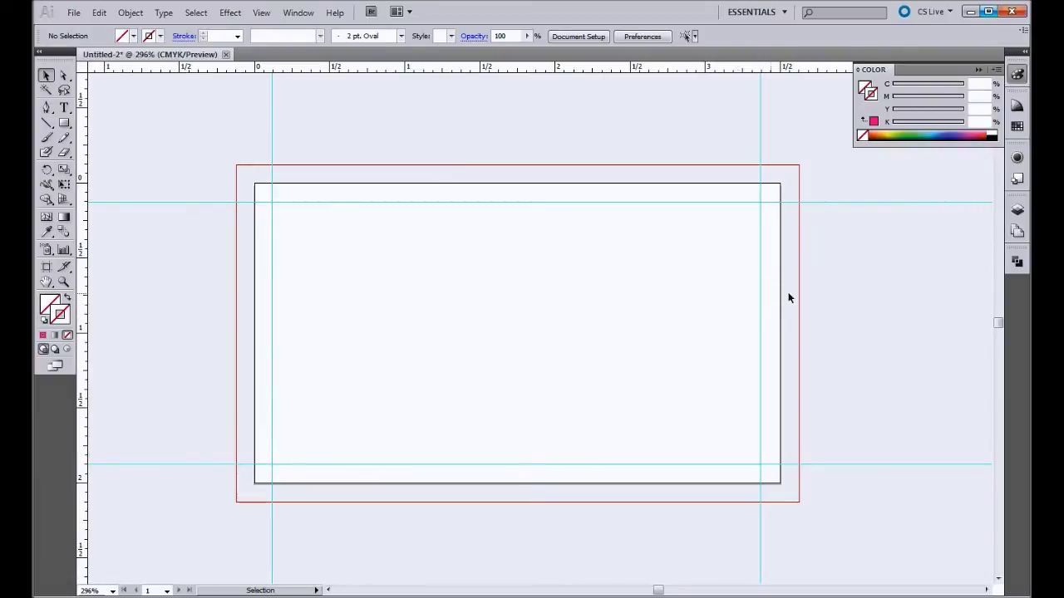
Select the card artwork group, restore the guides, reveal the hidden card artwork, then deselect.
key("ctrl+alt+5")
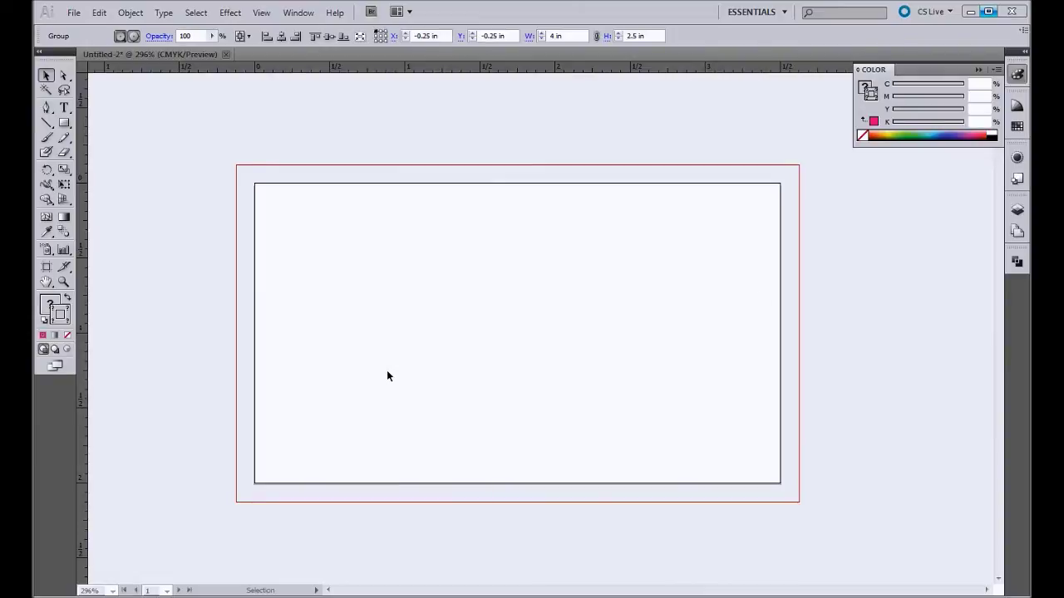
key("ctrl+5")
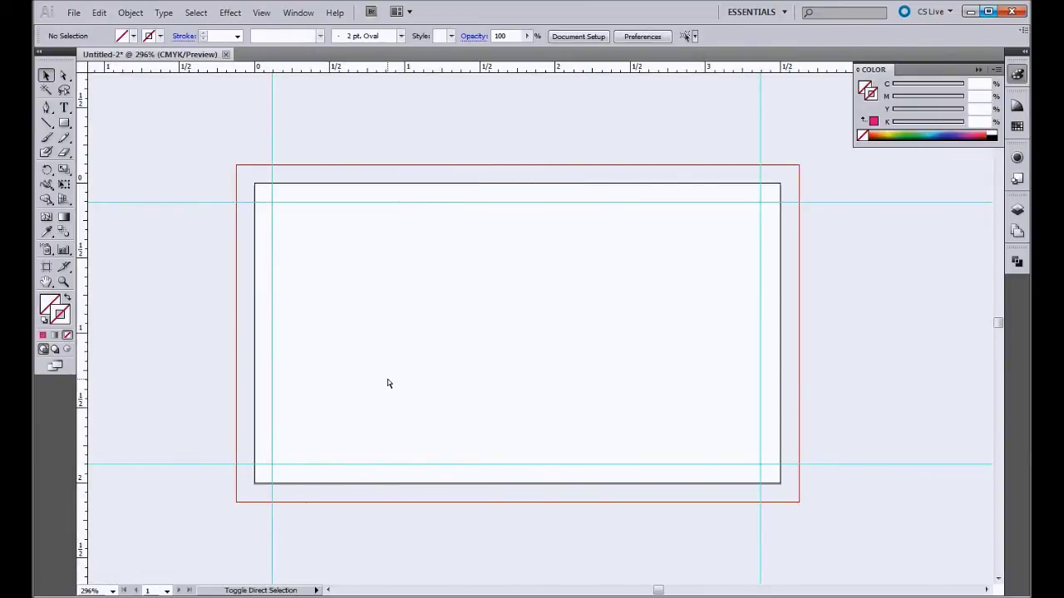
key("ctrl+z")
left_click(431, 128)
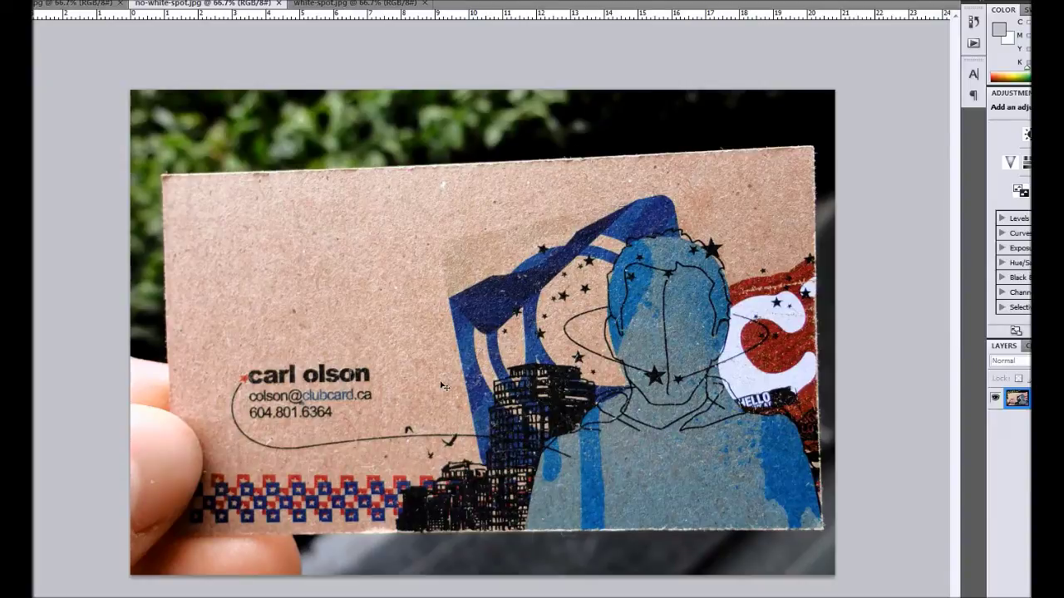
Compare the no-white-spot.jpg and white-spot.jpg photos and the comparison view, then go back to Illustrator.
left_click(337, 9)
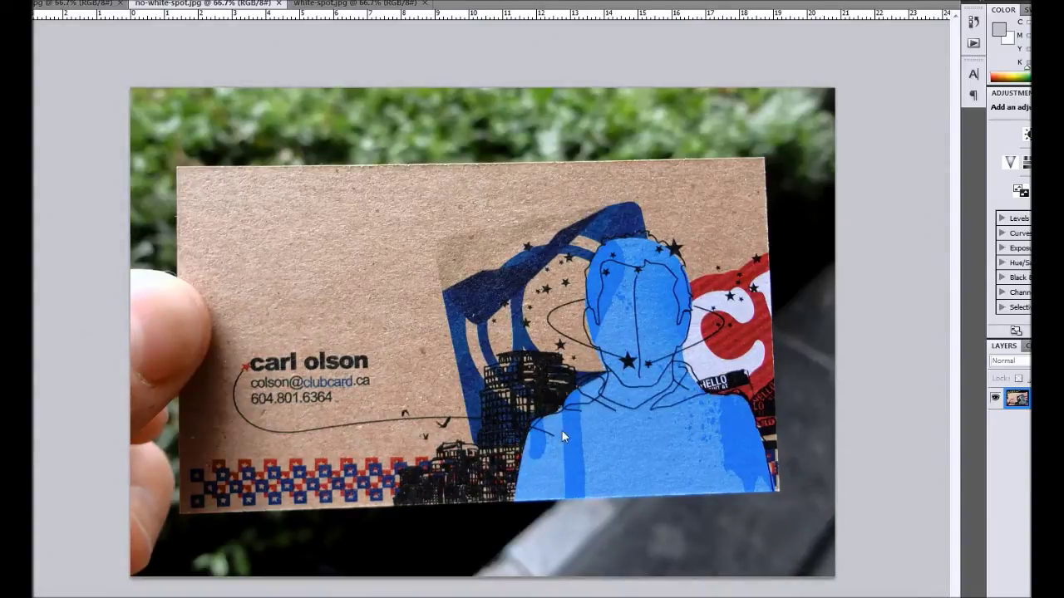
key("ctrl+Tab")
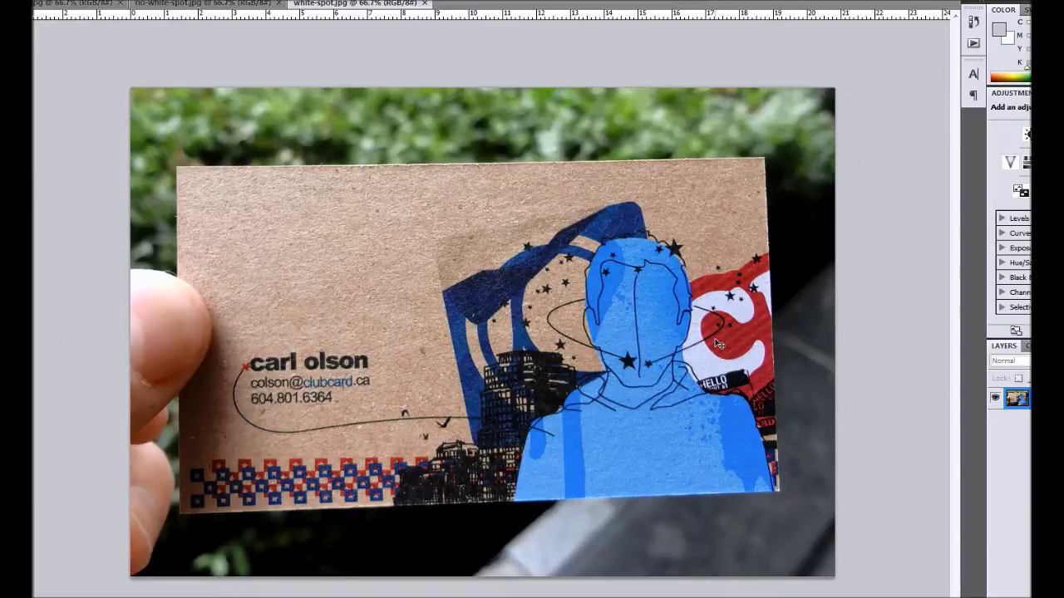
left_click(87, 7)
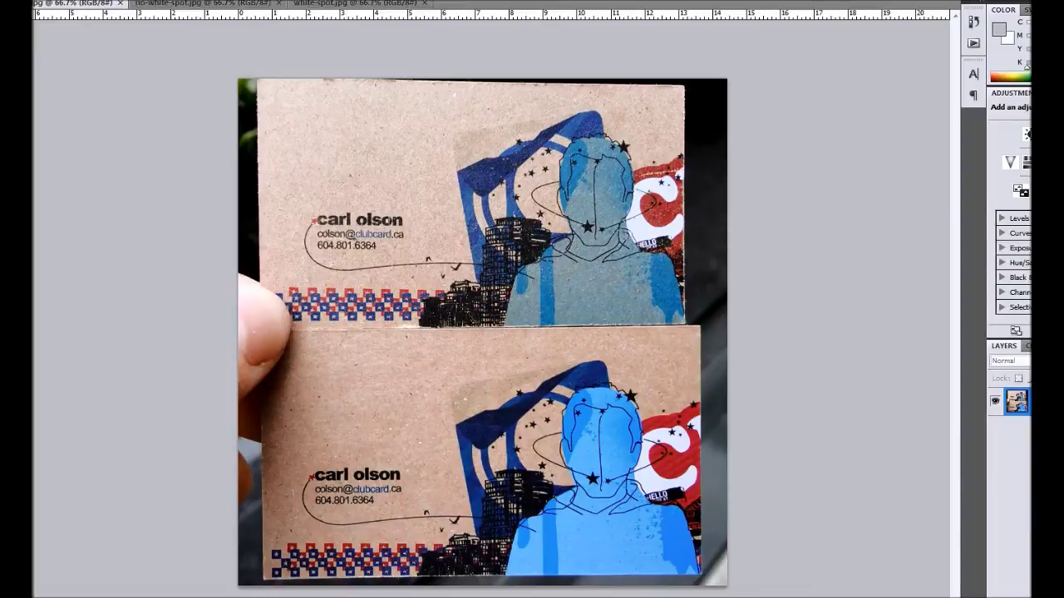
left_click(307, 574)
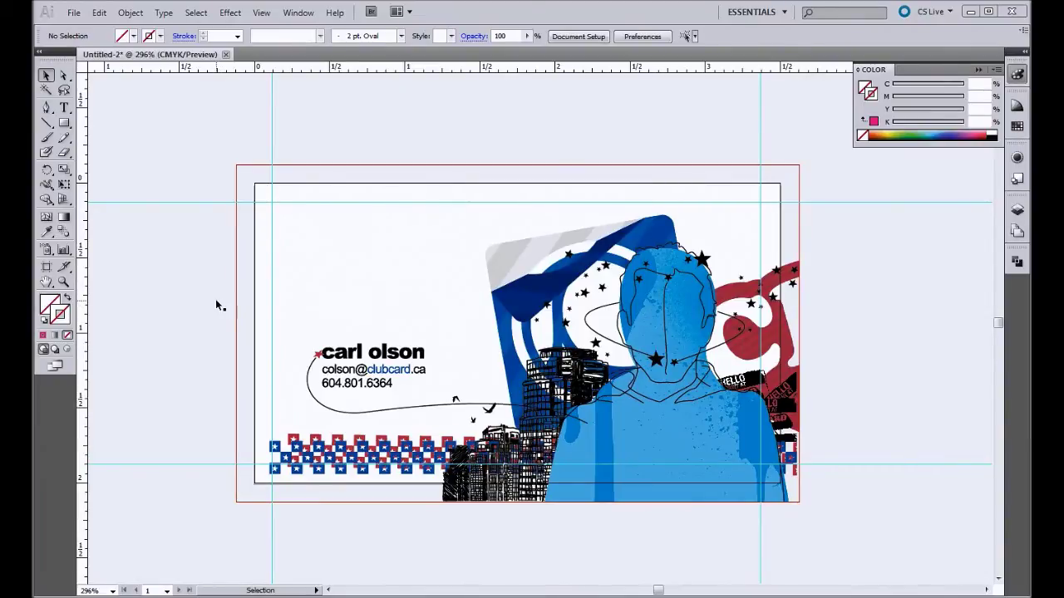
Reset to the default colours so the fill is white instead of none.
key("comma")
Create a spot colour swatch named 'Spot White' defined as C 10, K 0.
left_click(133, 36)
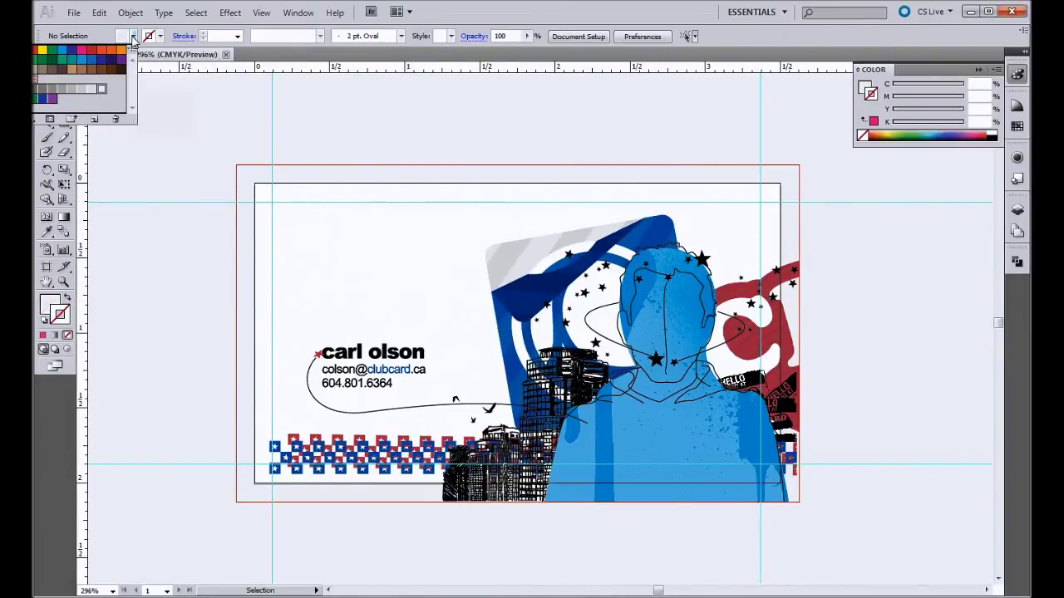
left_click(94, 120)
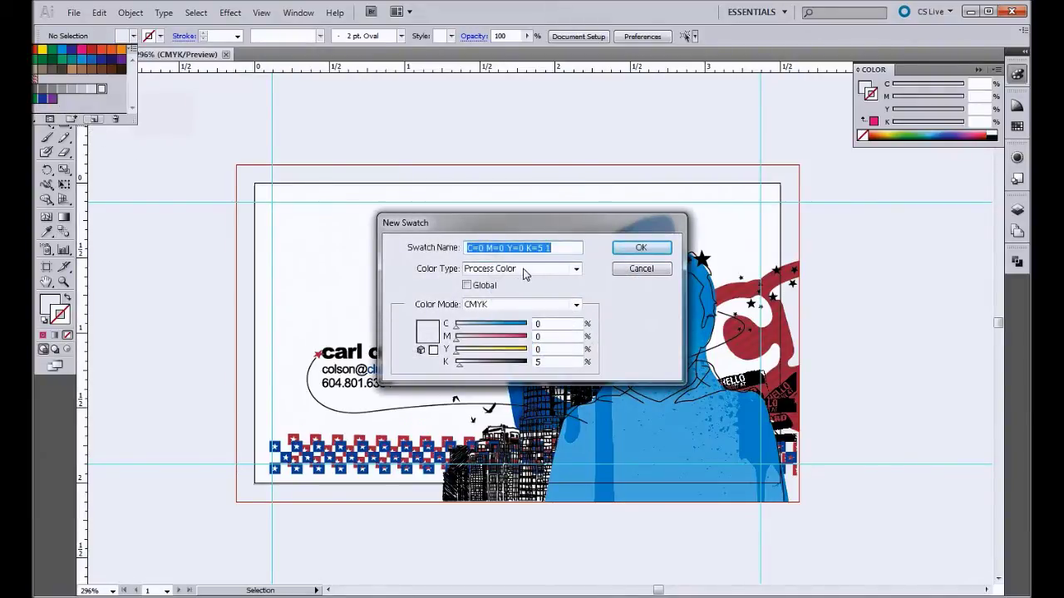
type("Spot W")
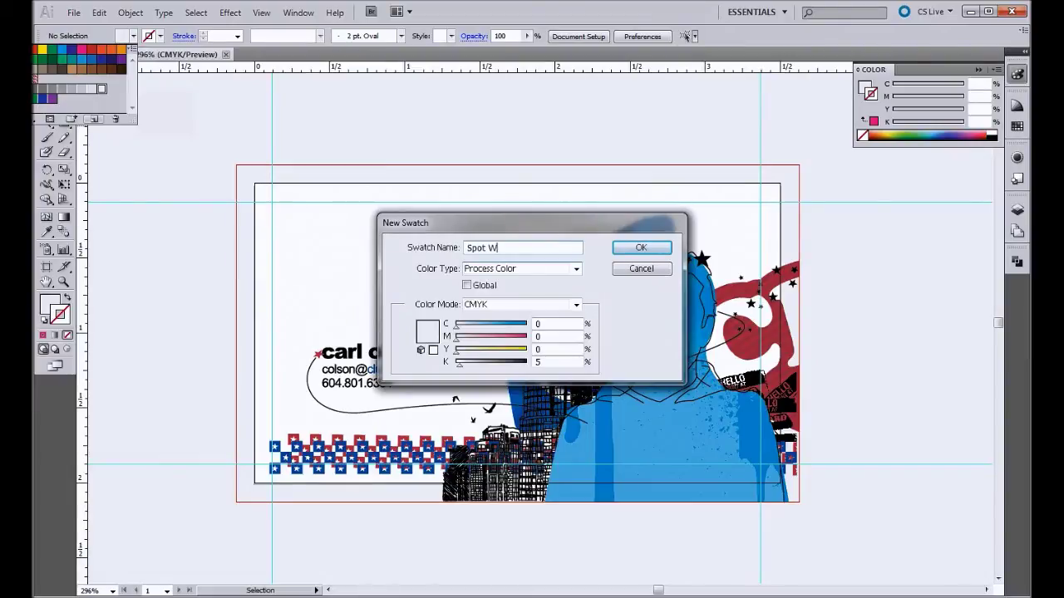
type("hite")
key("Tab")
left_click(521, 271)
left_click(500, 293)
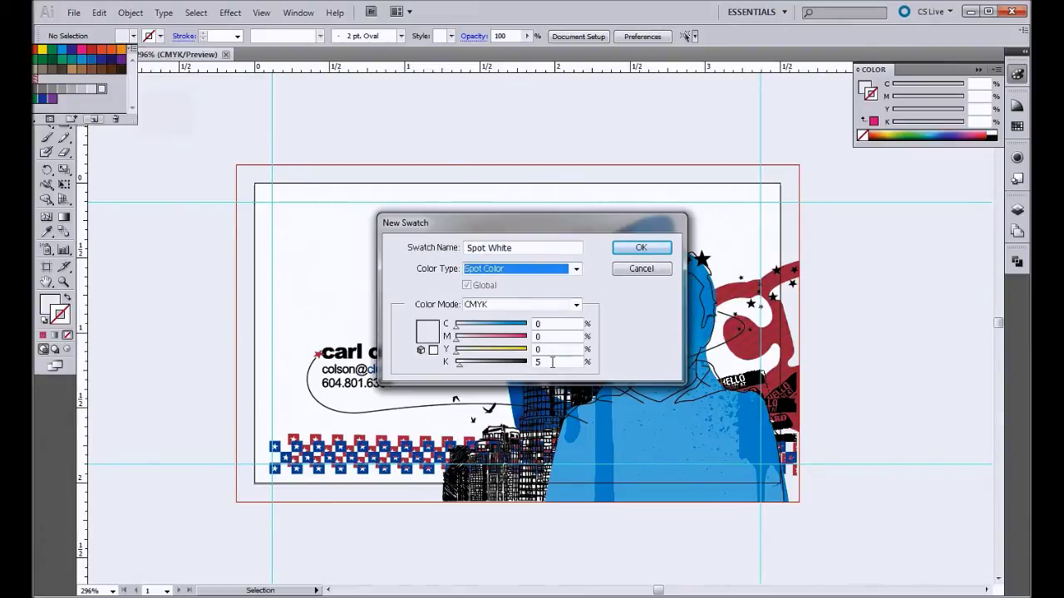
key("Tab")
type("0")
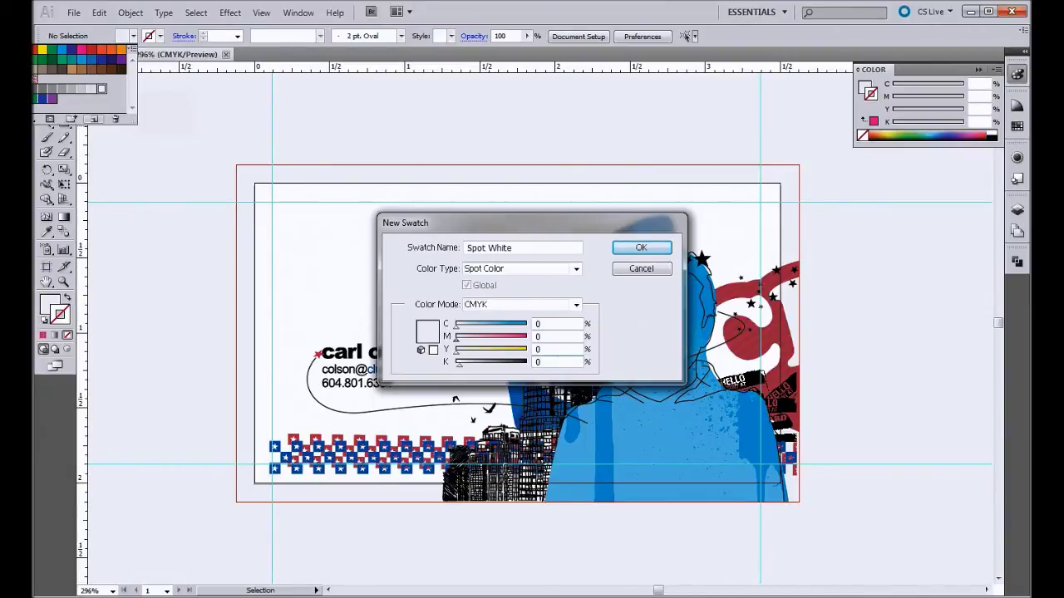
key("Tab")
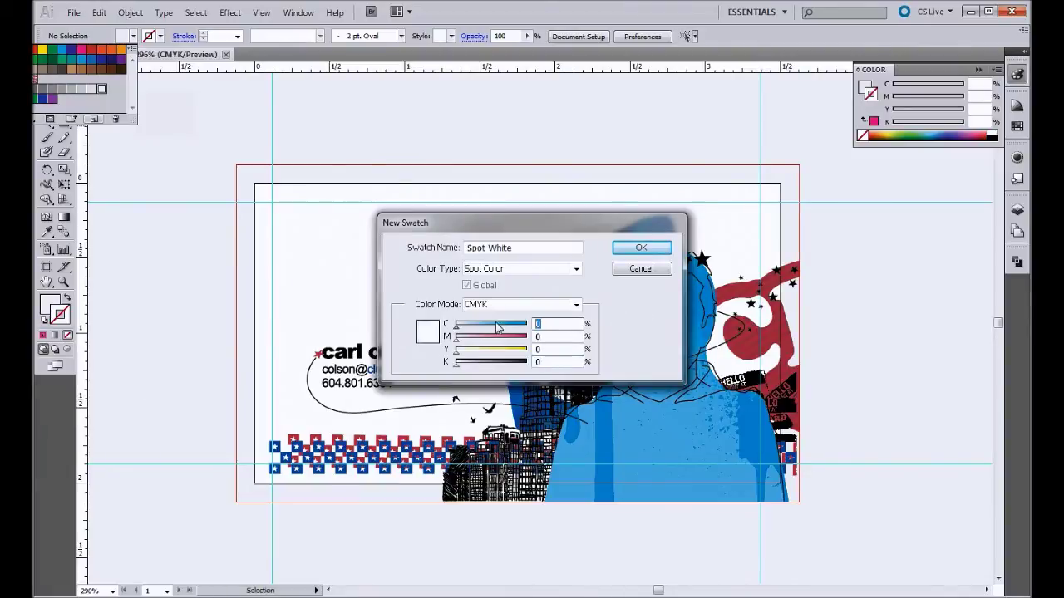
type("10")
key("Tab")
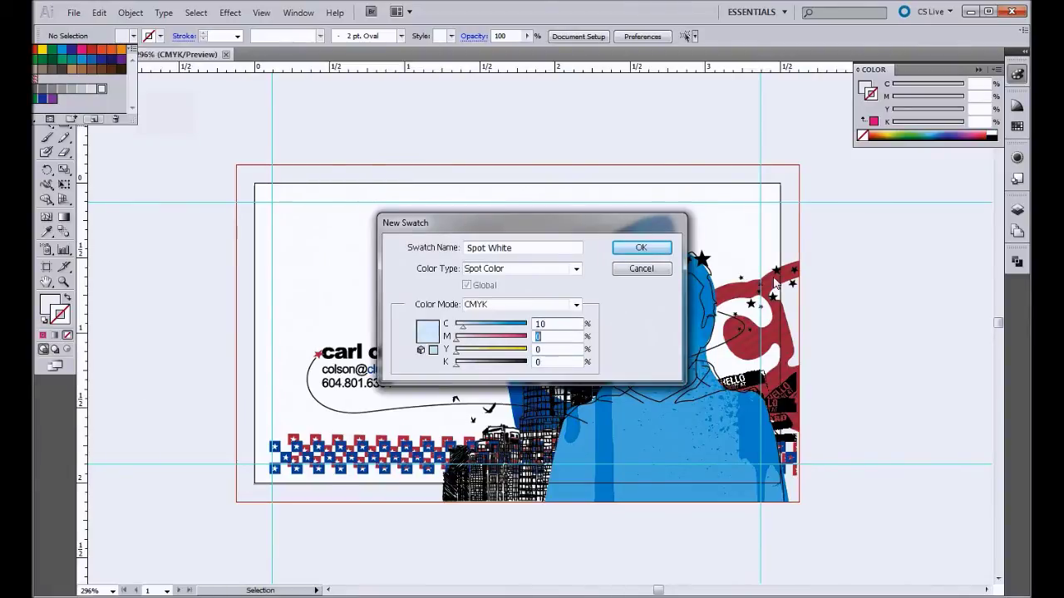
left_click(642, 249)
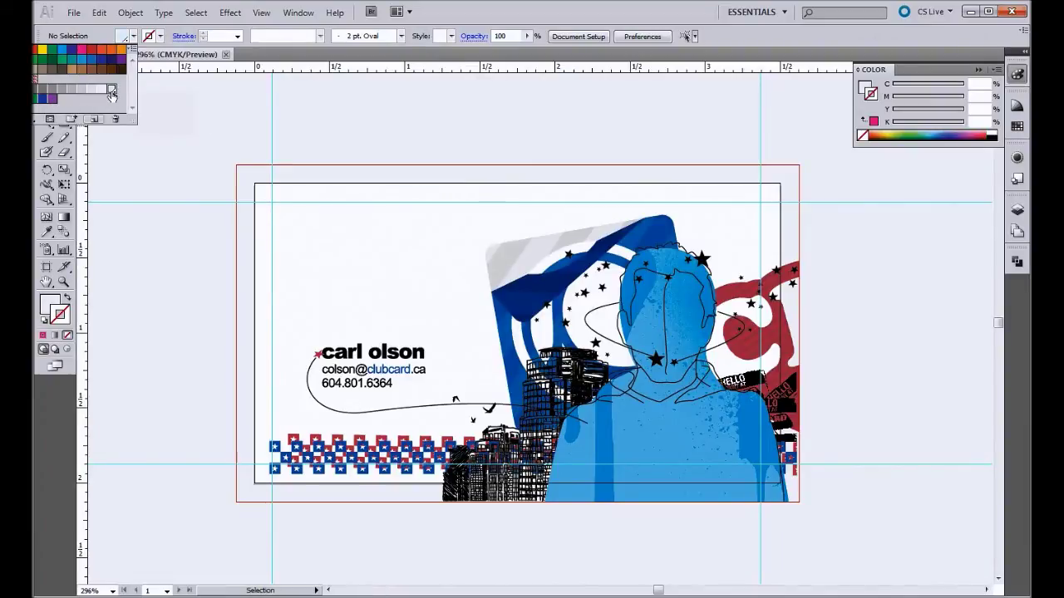
Show the Attributes panel and paste the black silhouette in place over the figure.
key("ctrl+F11")
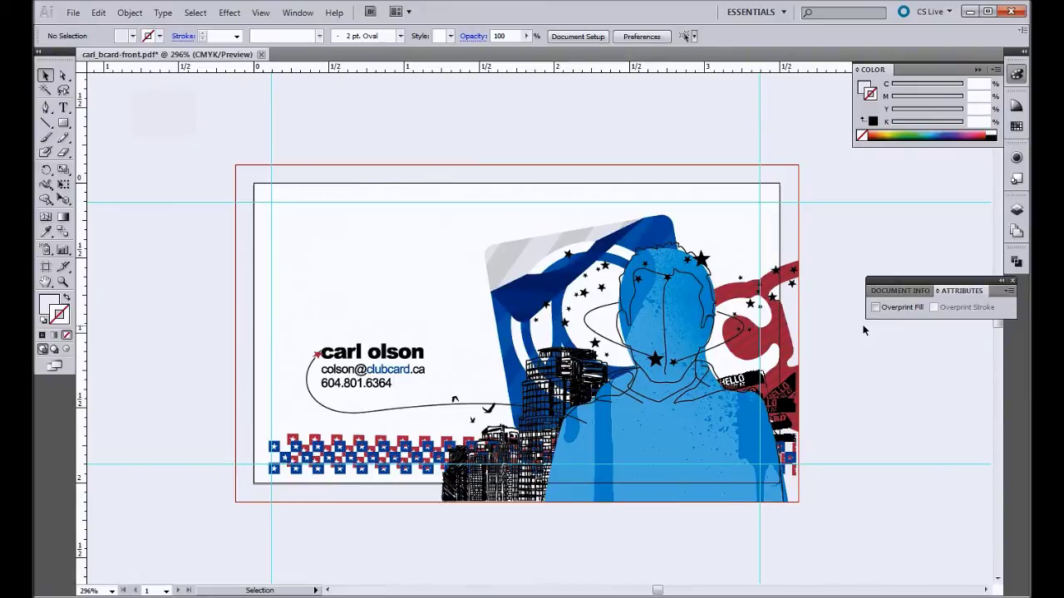
key("ctrl+z")
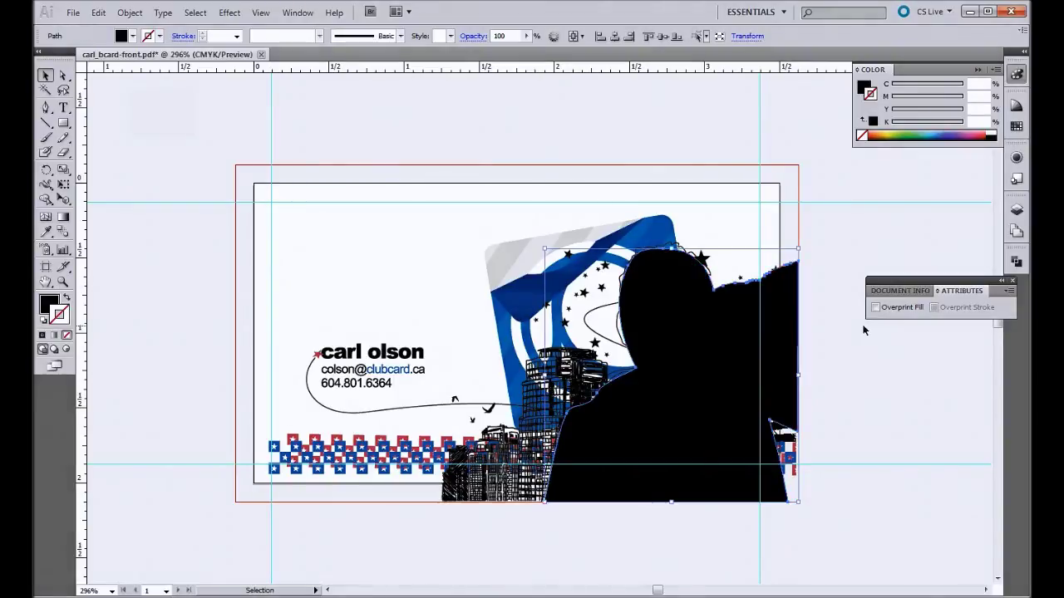
left_click(665, 125)
left_click(706, 423)
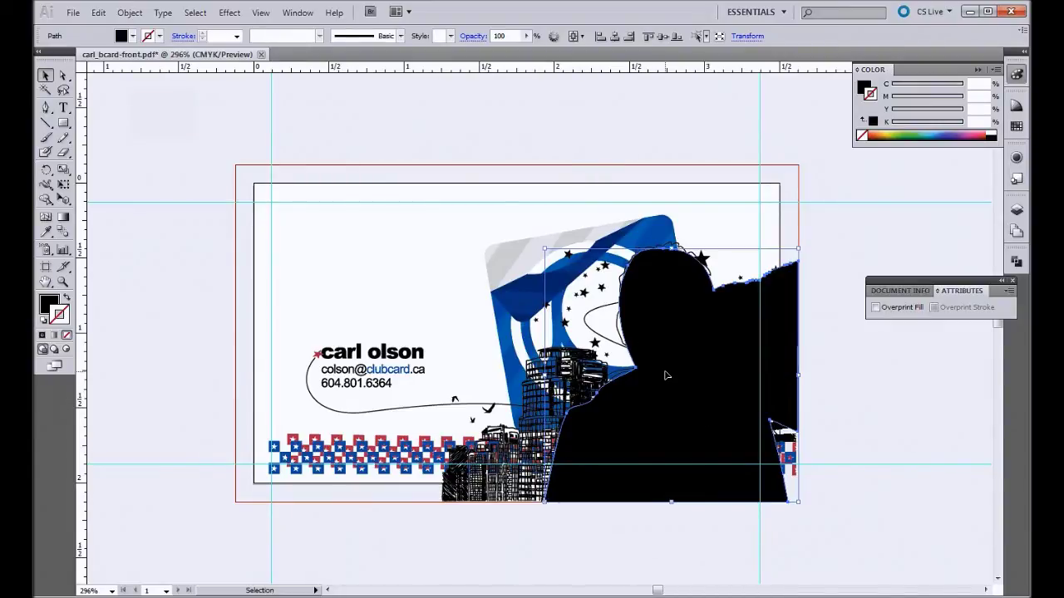
Try restacking the silhouette behind the blue figure, then undo the restacking.
right_click(730, 373)
mouse_move(796, 578)
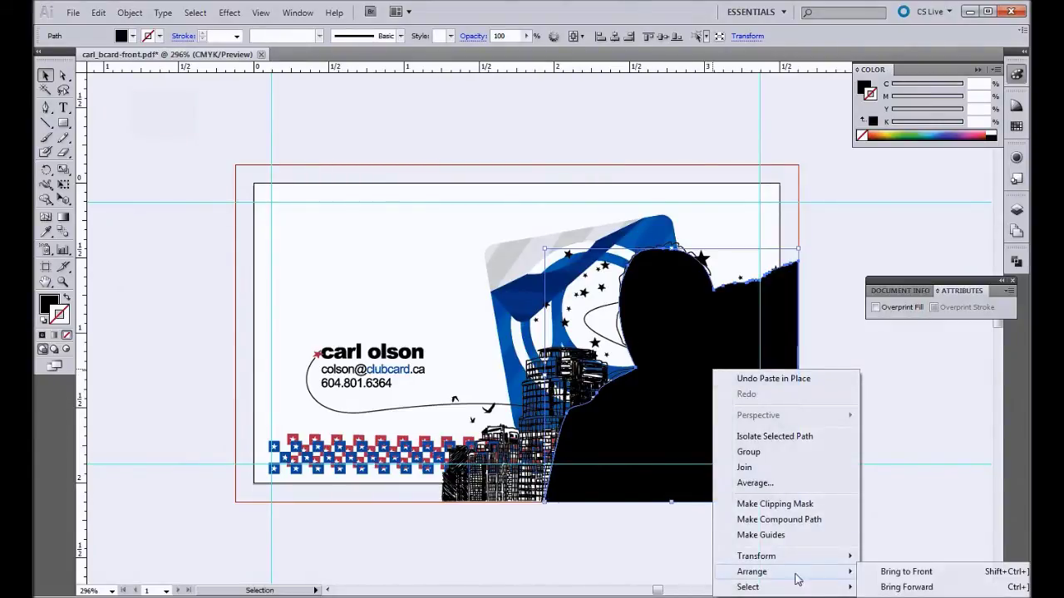
left_click(906, 572)
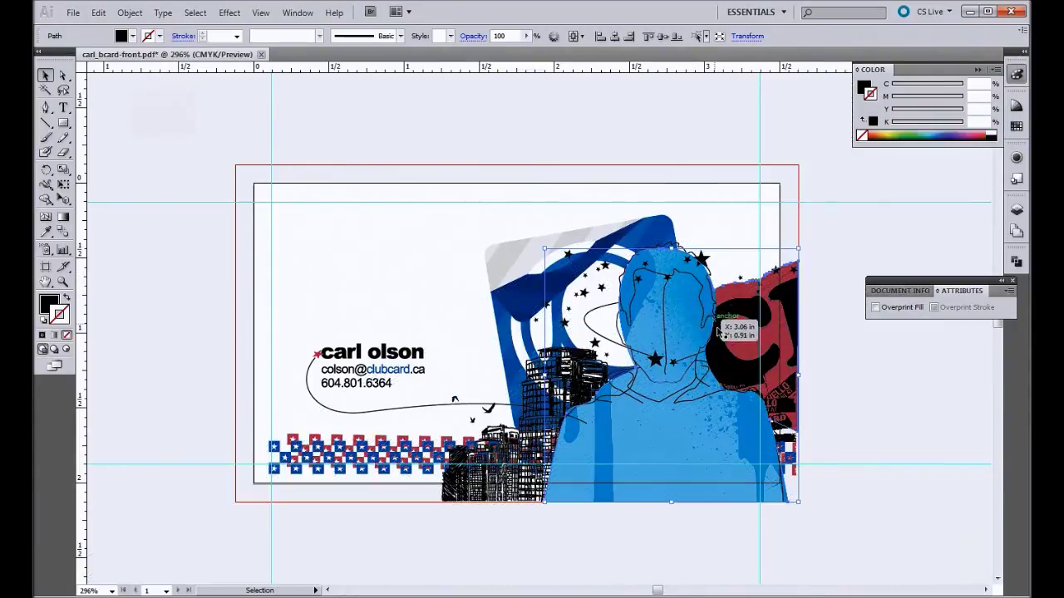
key("a")
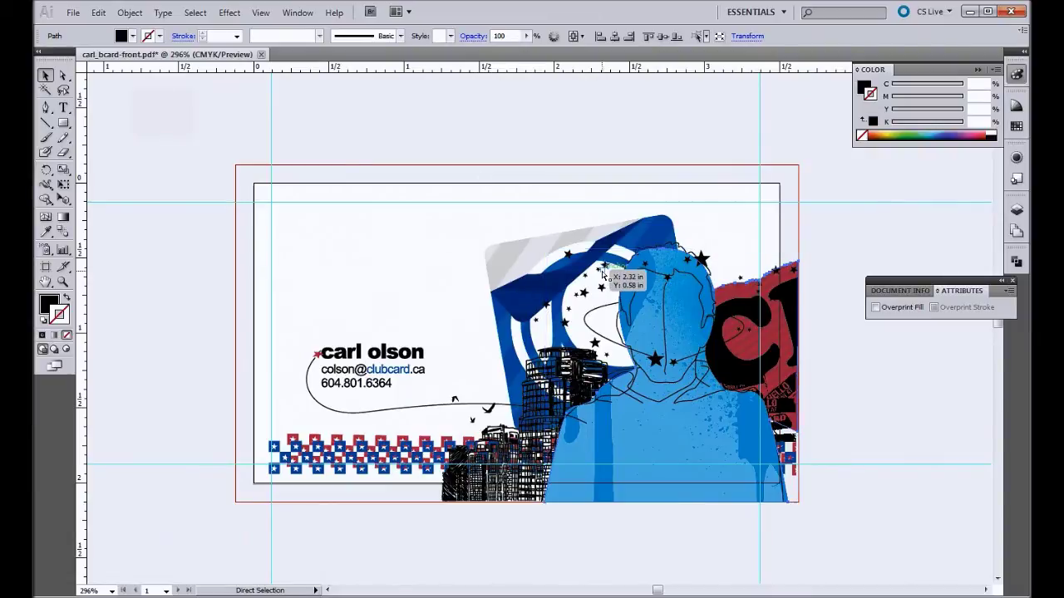
key("ctrl+z")
key("v")
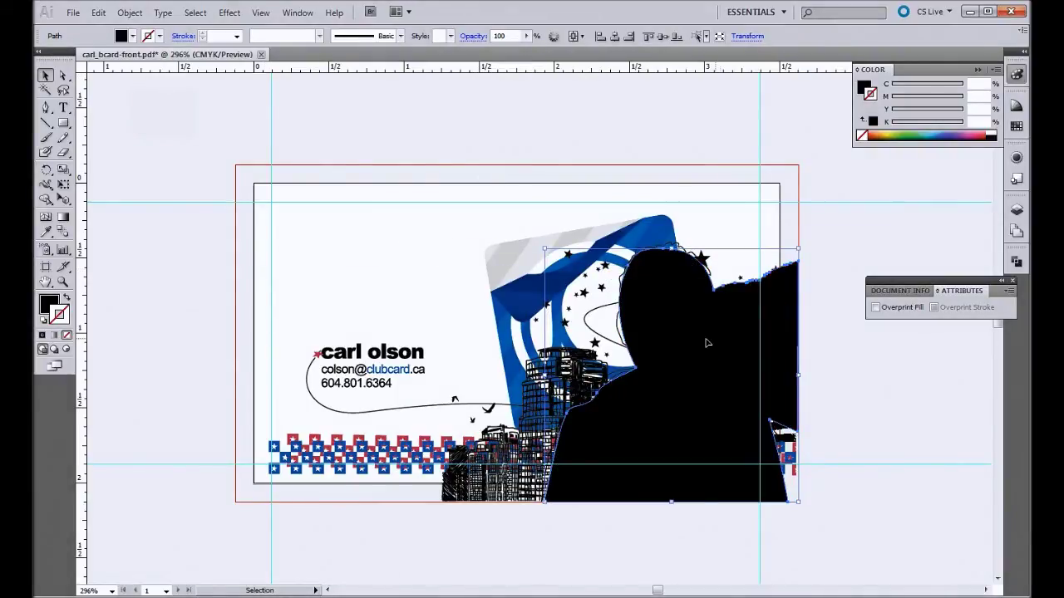
left_click(133, 37)
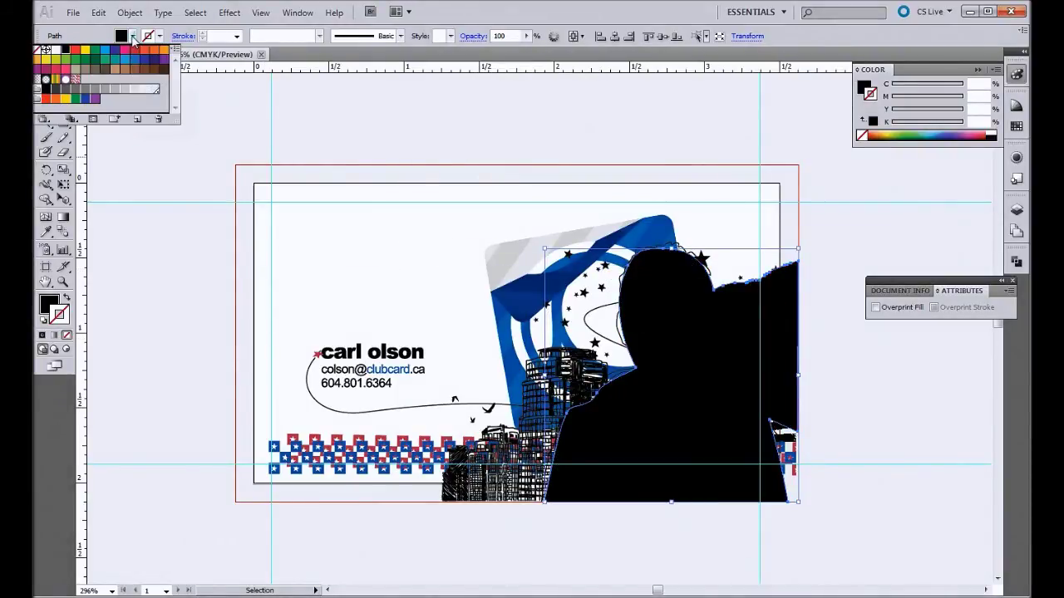
left_click(154, 89)
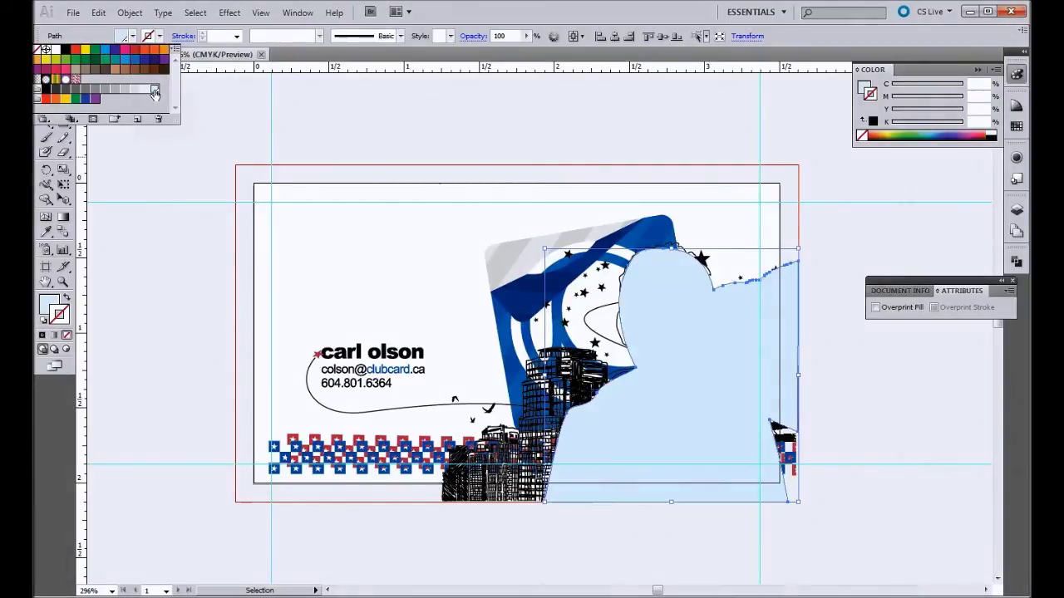
left_click(633, 111)
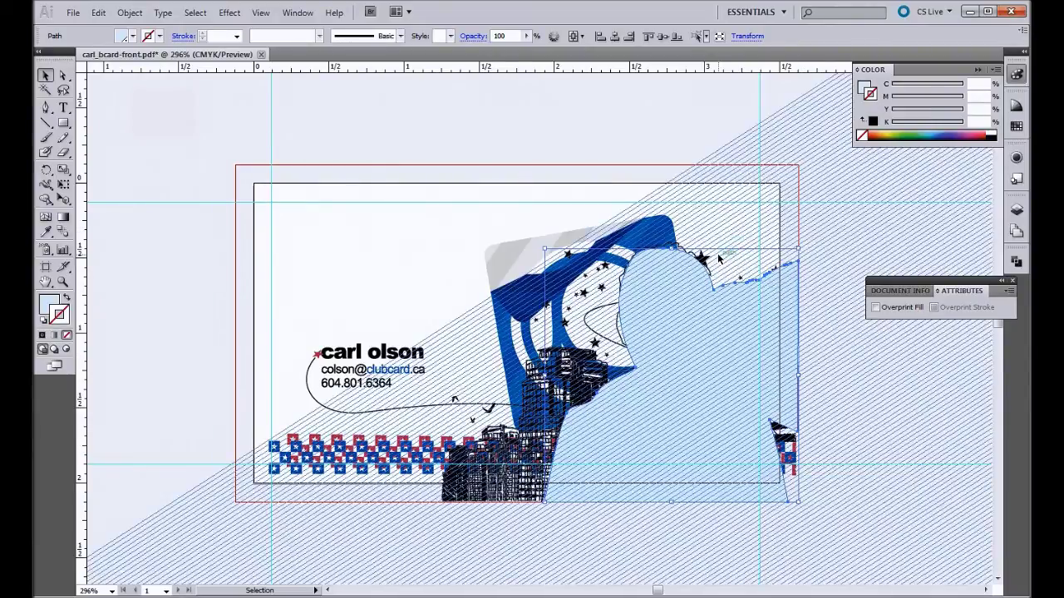
left_click(797, 288)
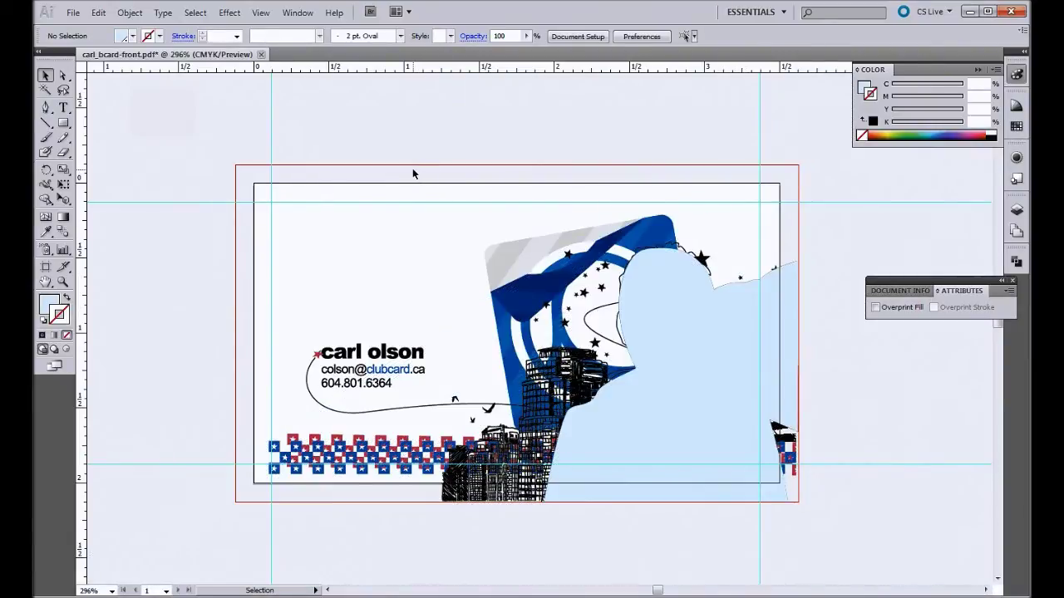
Turn on Overprint Fill for the light-blue silhouette in the Attributes panel, then deselect it.
left_click(713, 393)
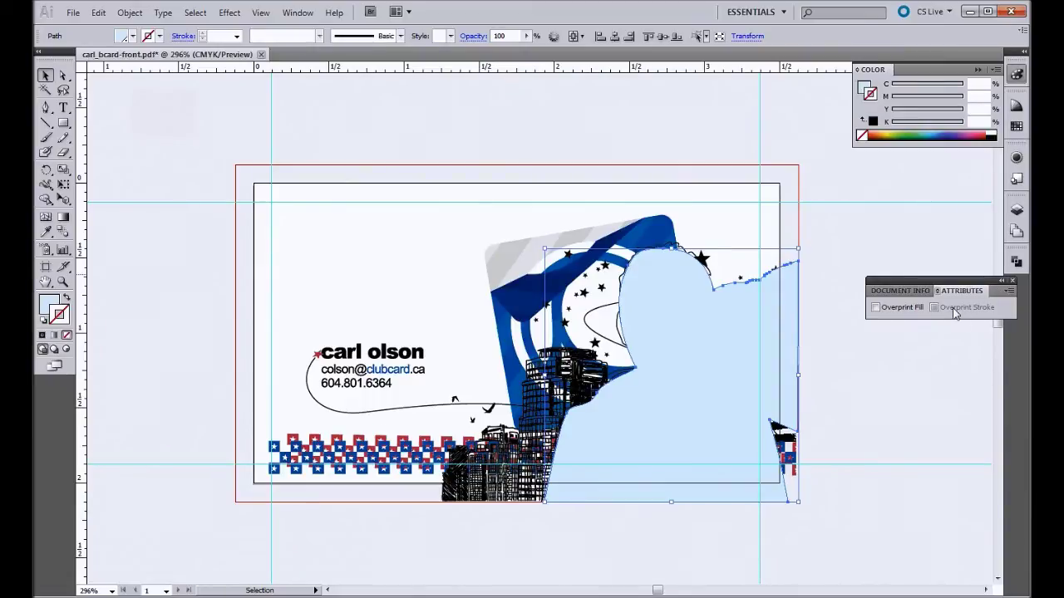
left_click(293, 13)
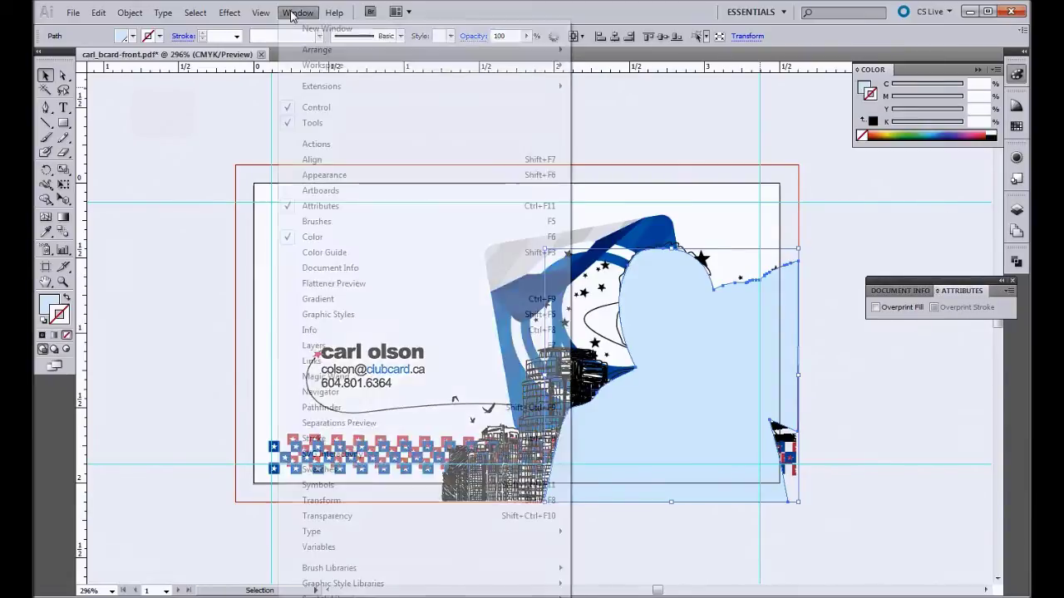
left_click(957, 297)
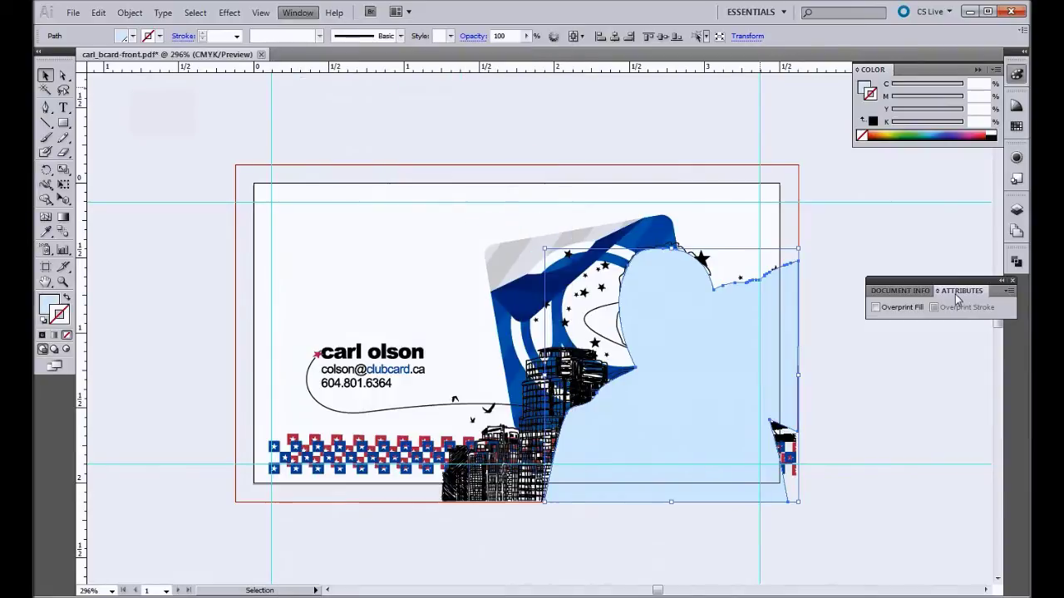
left_click(875, 308)
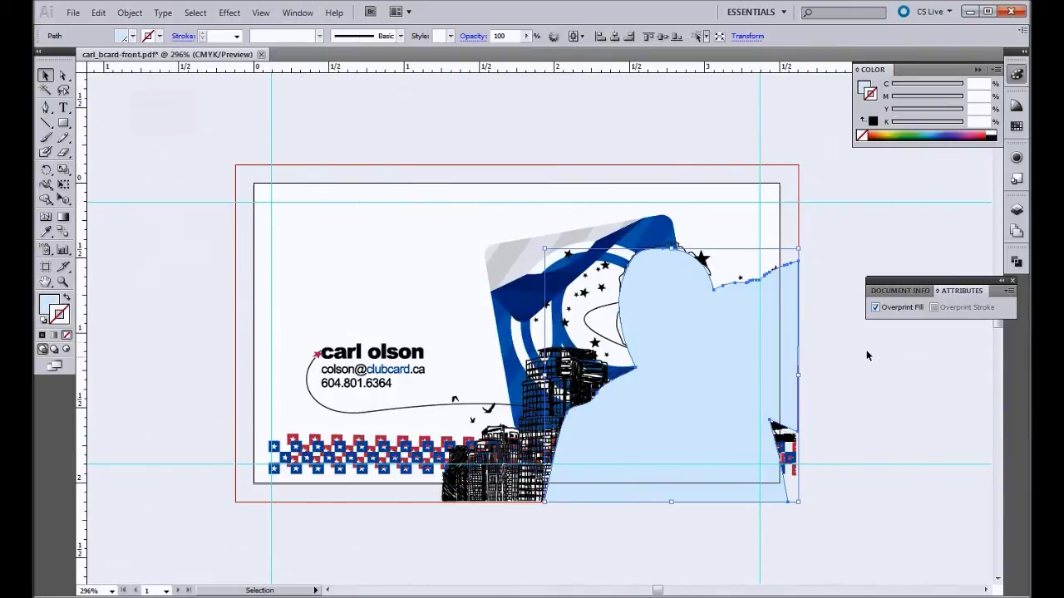
left_click(836, 337)
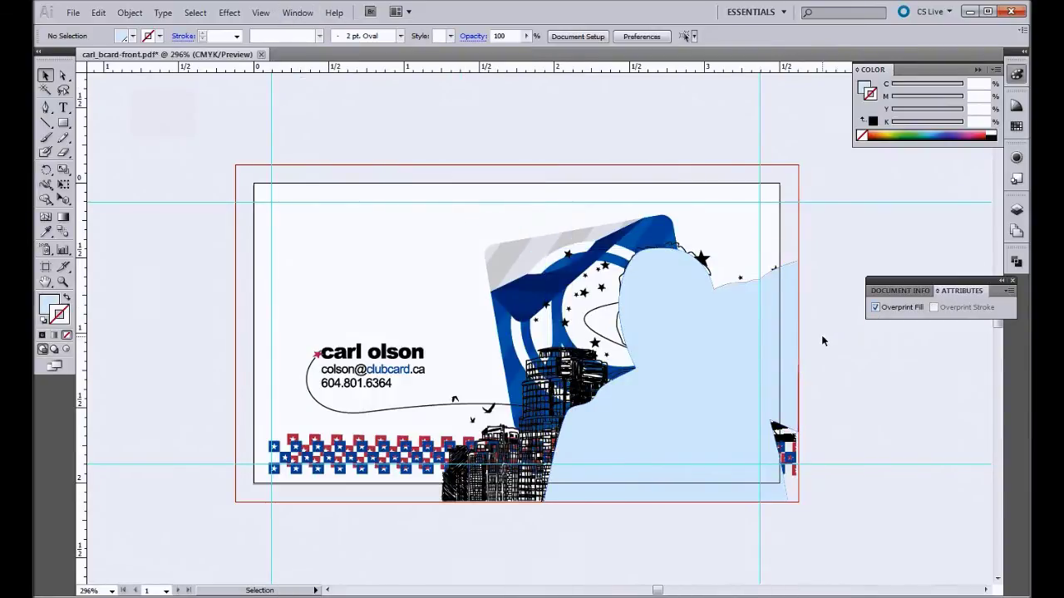
left_click(751, 341)
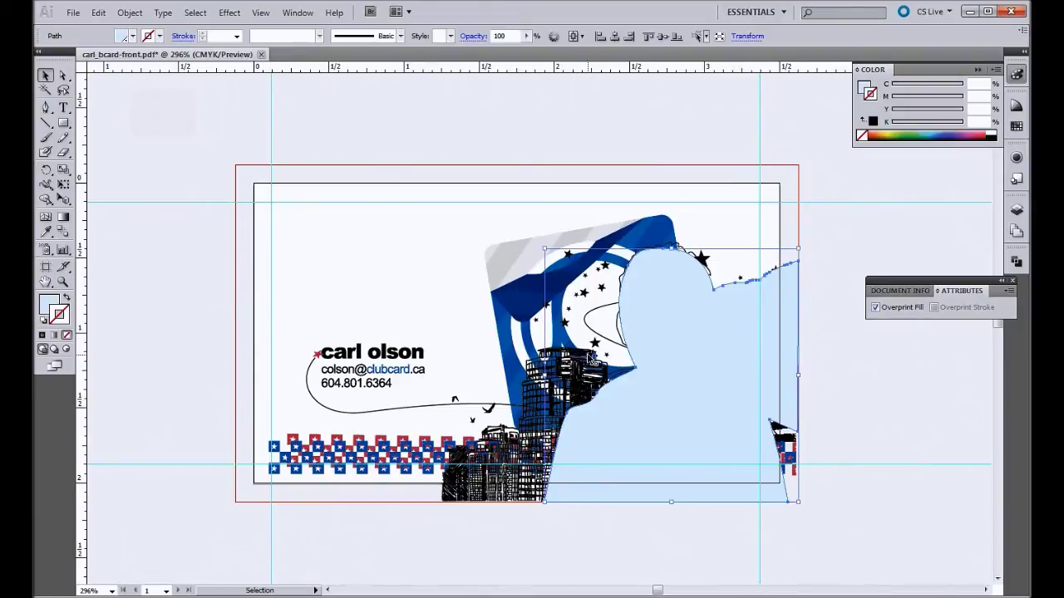
left_click(169, 283)
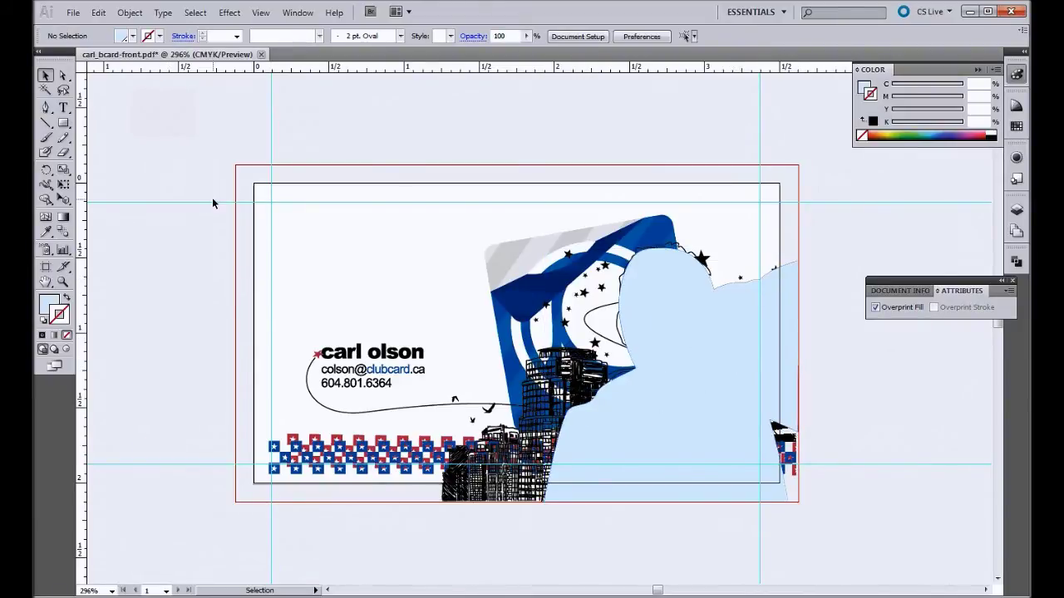
Save the card as Adobe PDF carl_bcard-front.pdf, replacing the existing file.
left_click(77, 14)
left_click(113, 181)
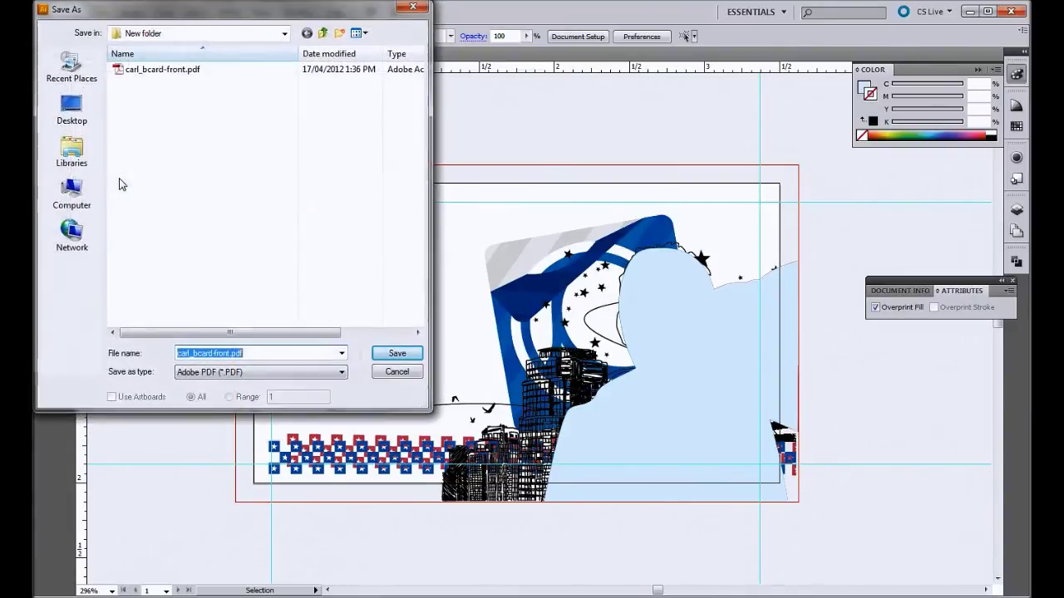
left_click(154, 70)
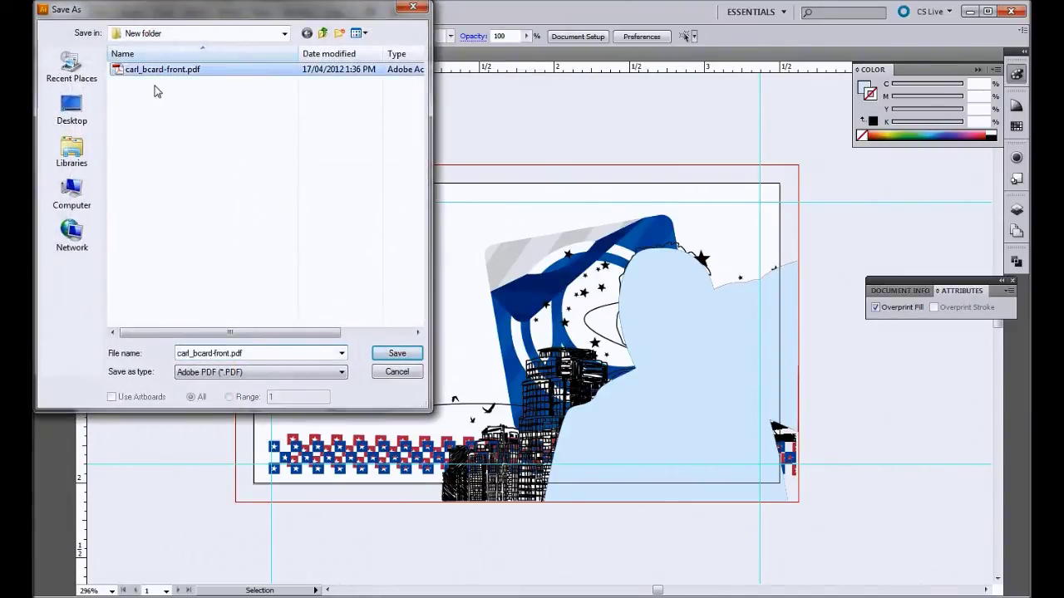
left_click(287, 374)
left_click(281, 397)
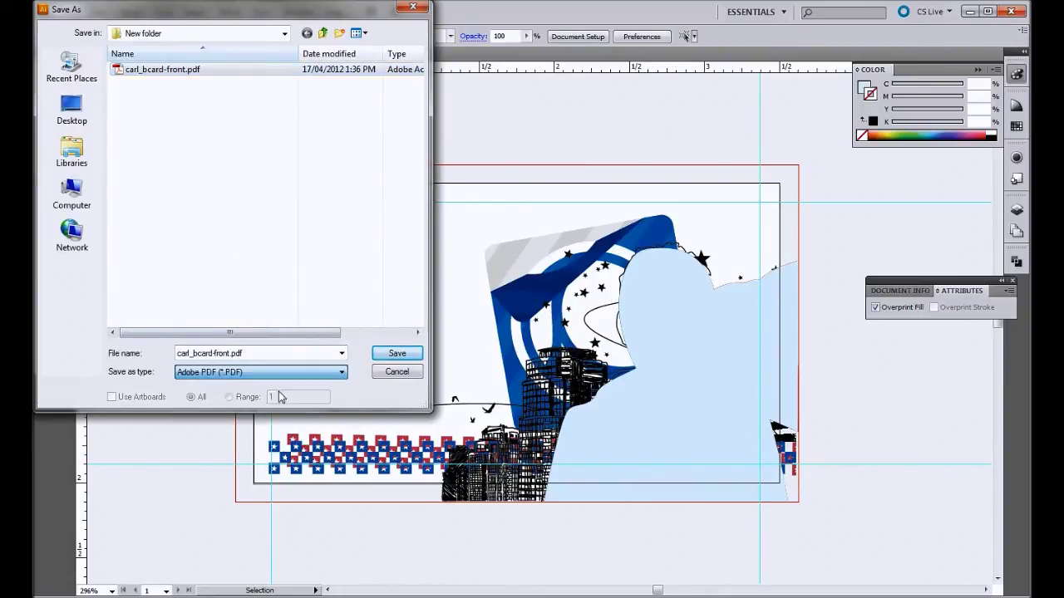
left_click(396, 354)
left_click(669, 392)
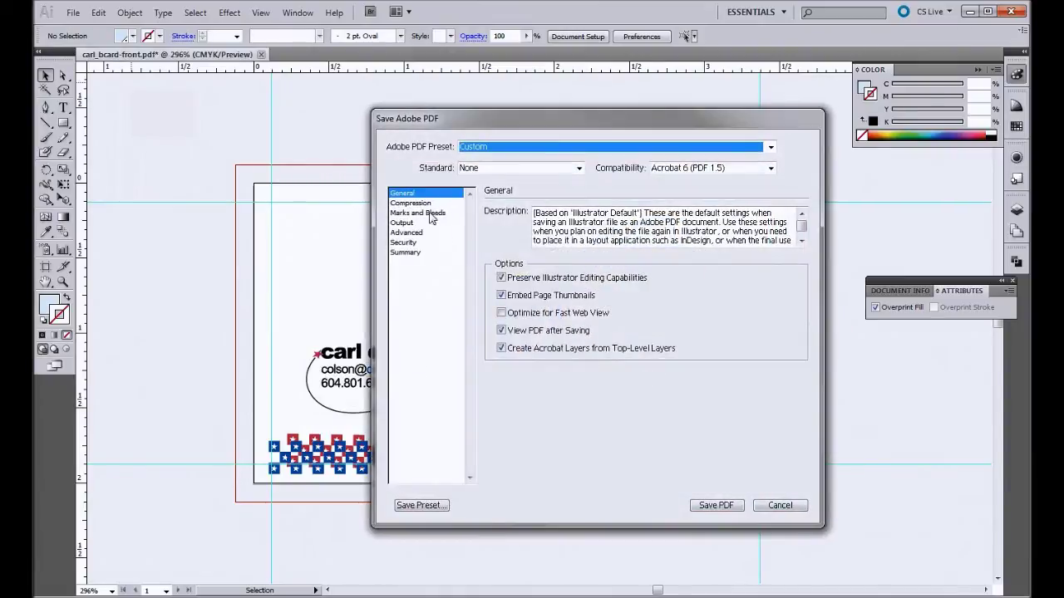
Review the Compression, Marks and Bleeds, and Output settings, then create the PDF.
left_click(425, 203)
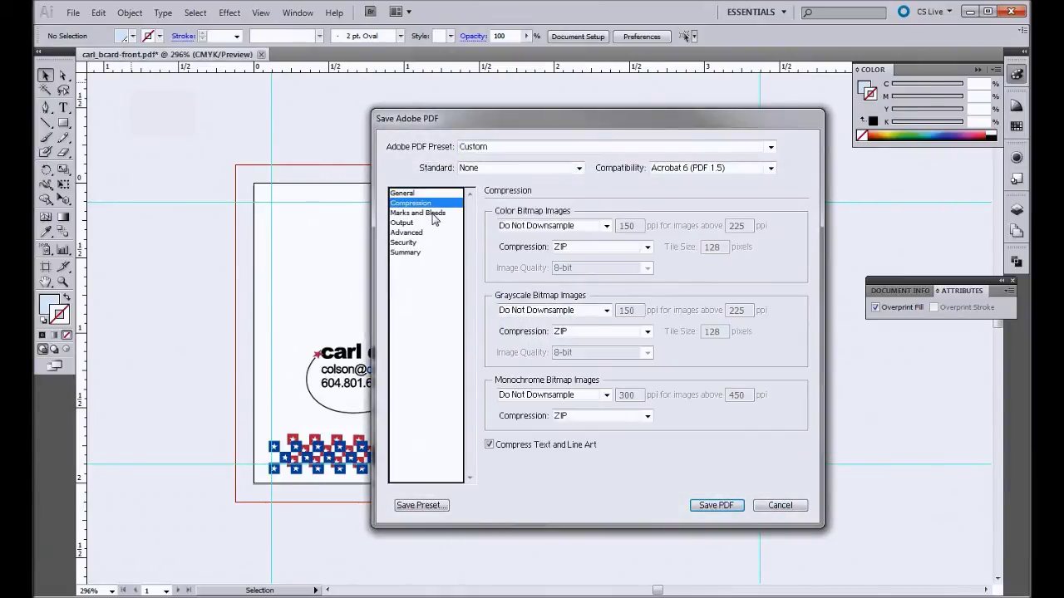
left_click(432, 215)
left_click(426, 224)
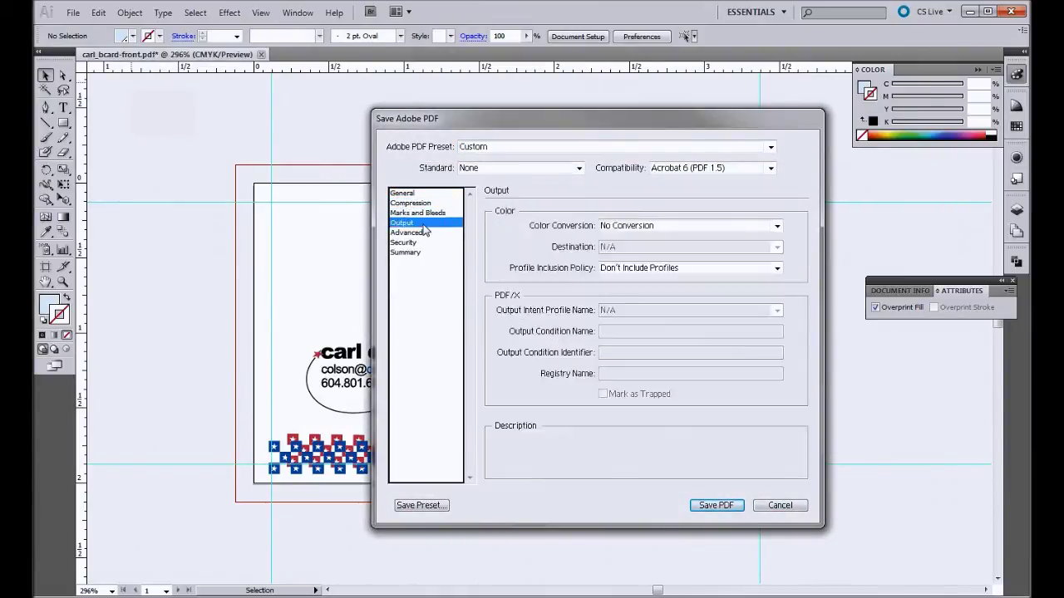
left_click(426, 193)
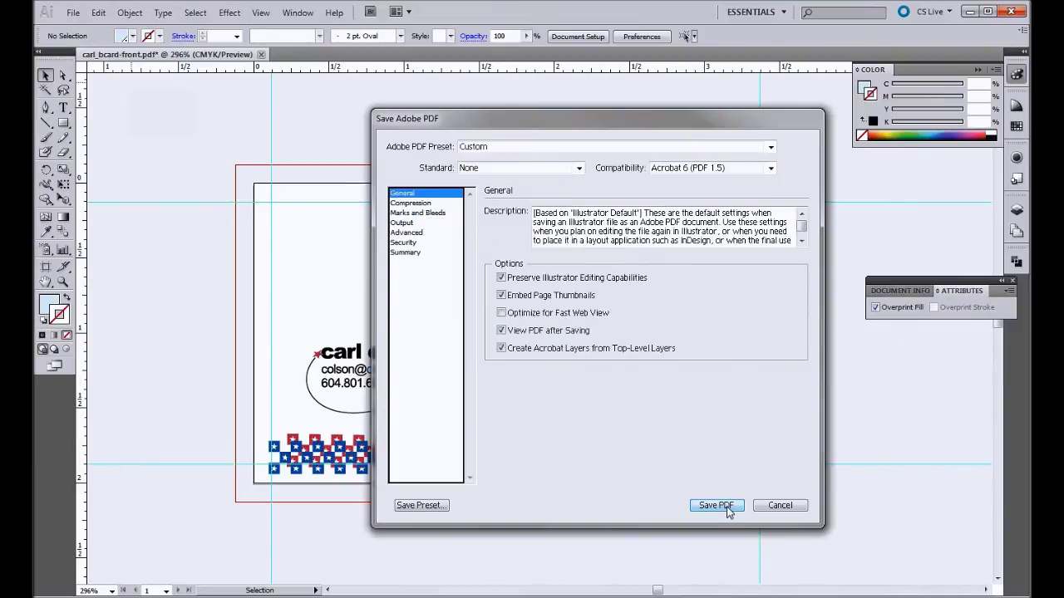
left_click(715, 505)
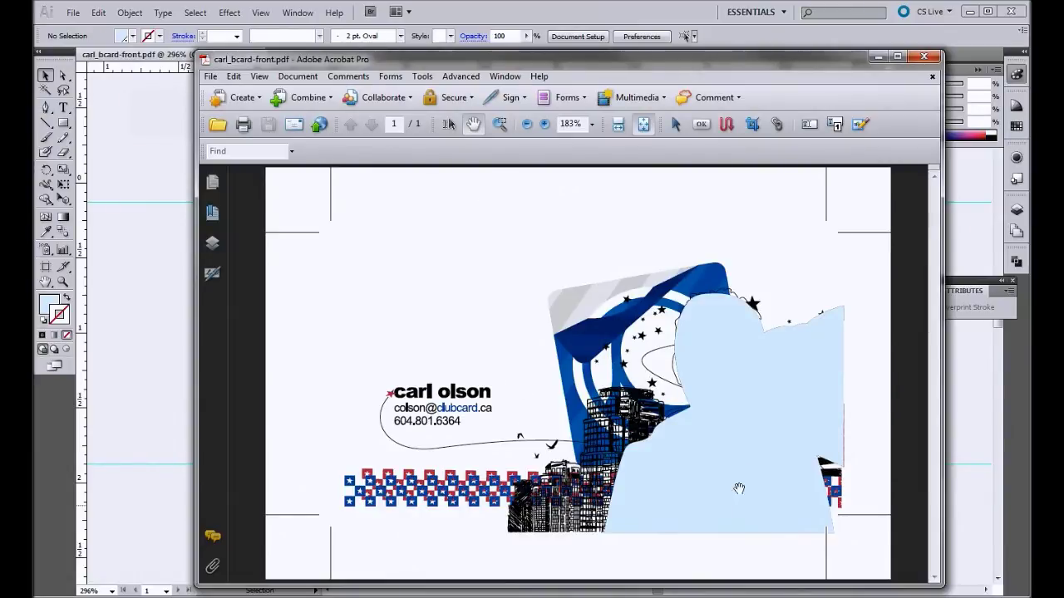
Open Output Preview and hide the process plates to confirm the silhouette prints only on Spot White.
left_click(459, 82)
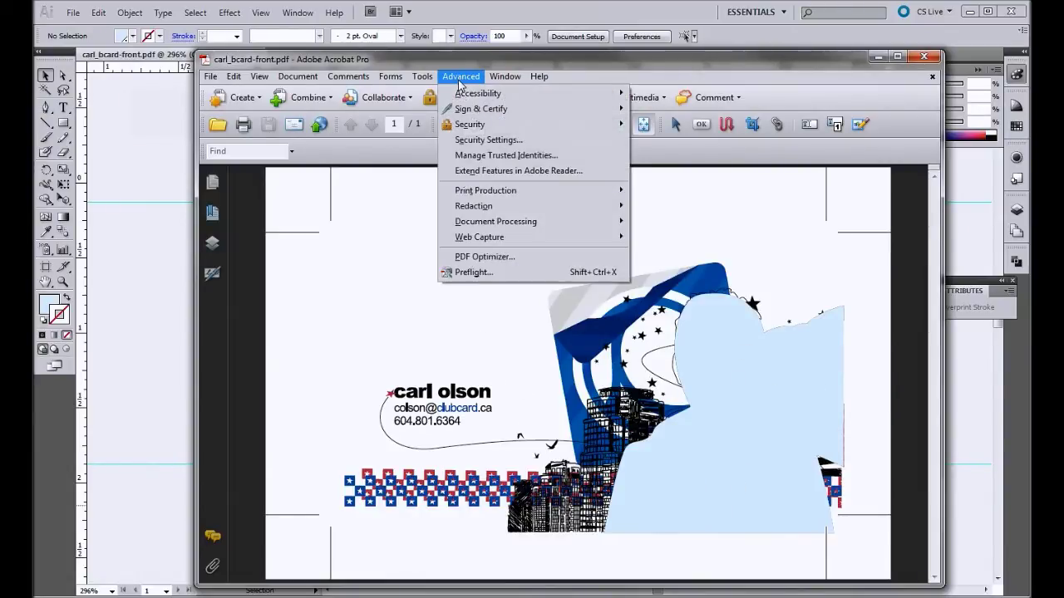
mouse_move(582, 191)
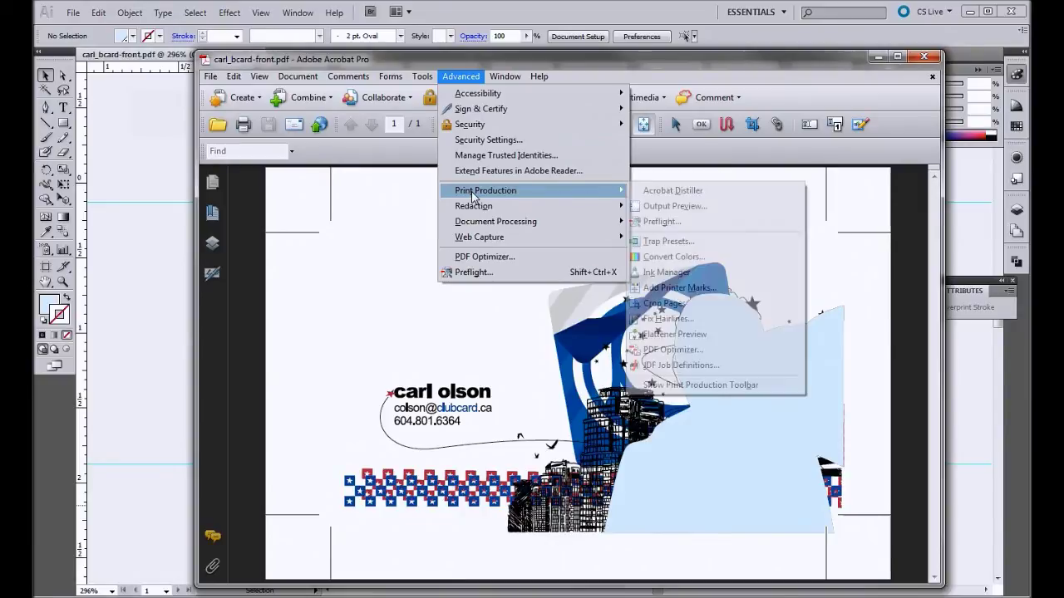
left_click(675, 206)
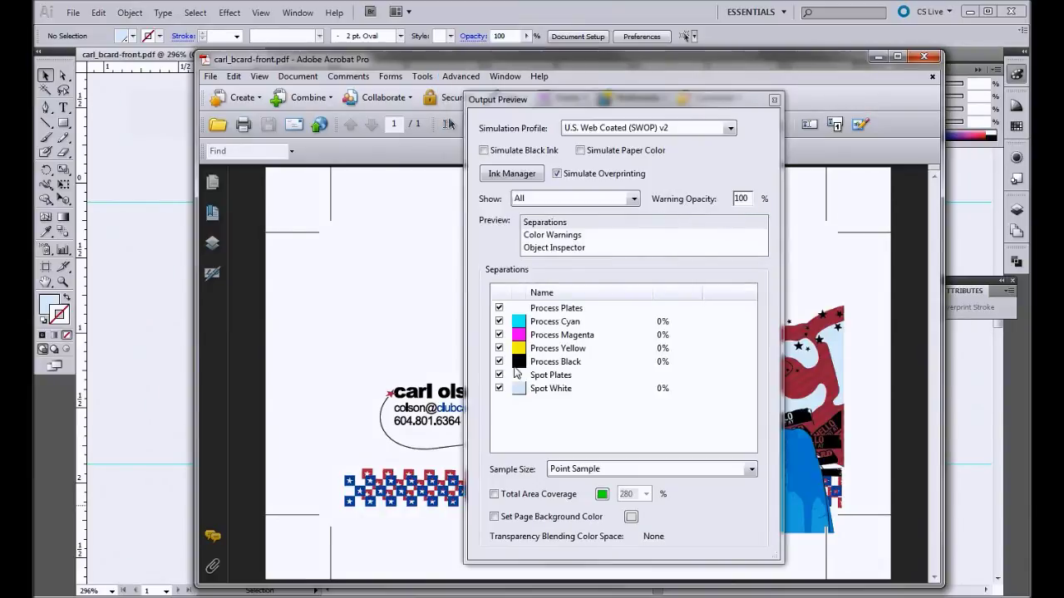
left_click_drag(674, 102, 390, 109)
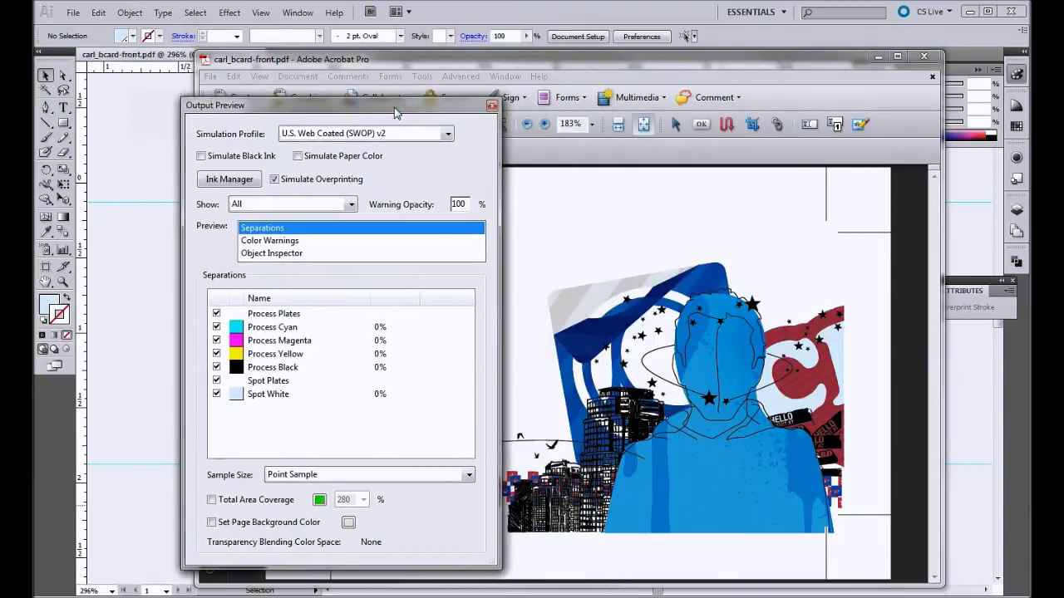
left_click(217, 314)
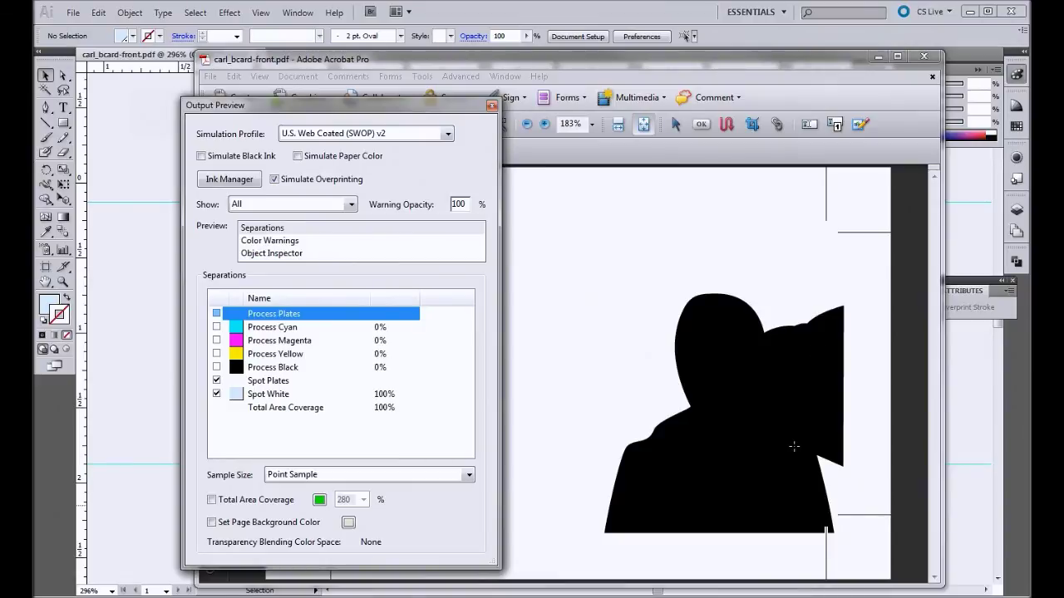
left_click(216, 313)
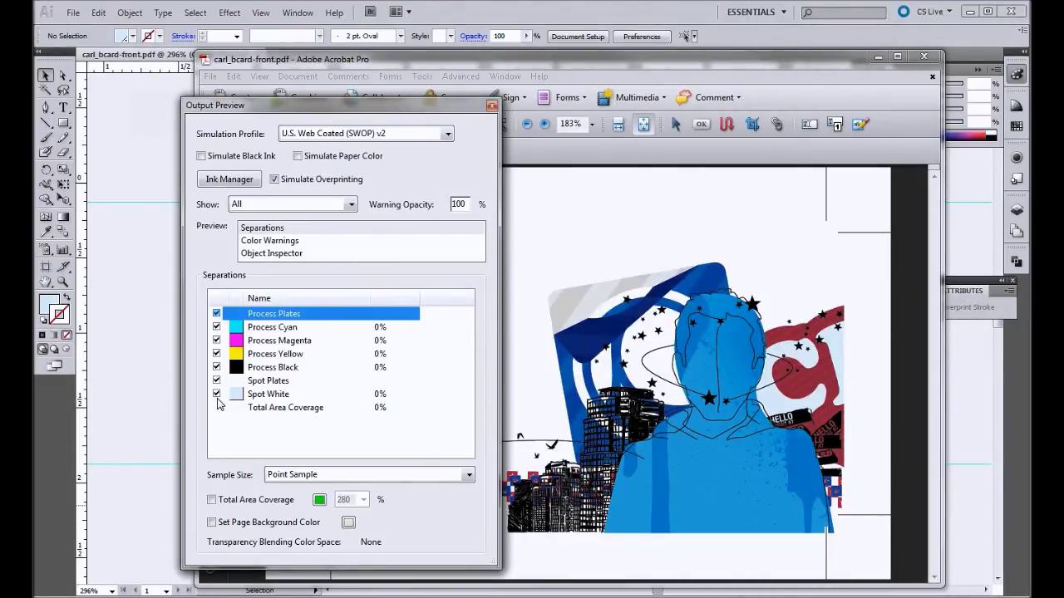
Close the Output Preview dialog.
left_click(491, 106)
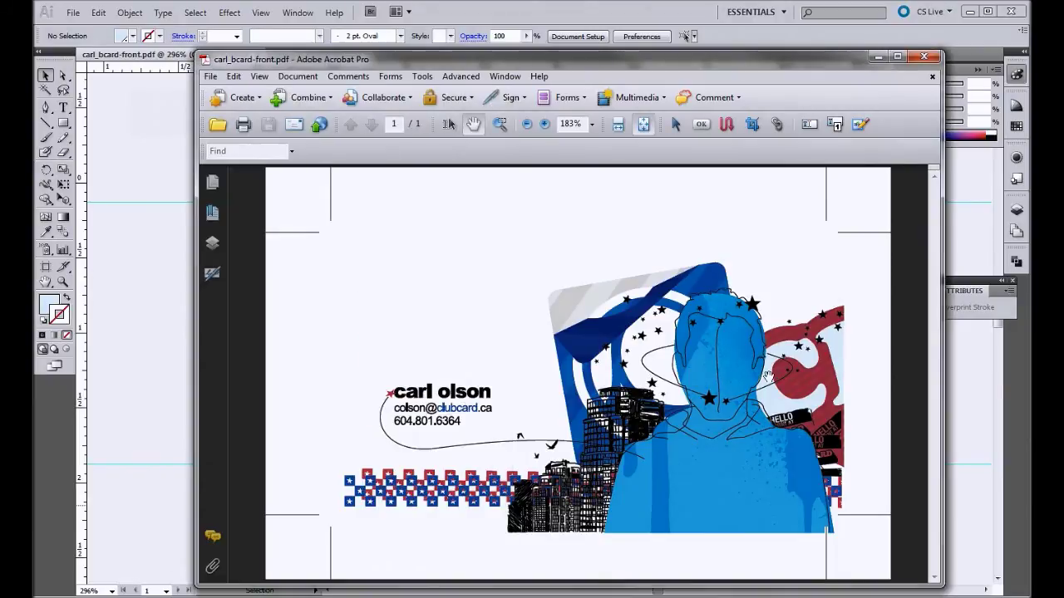